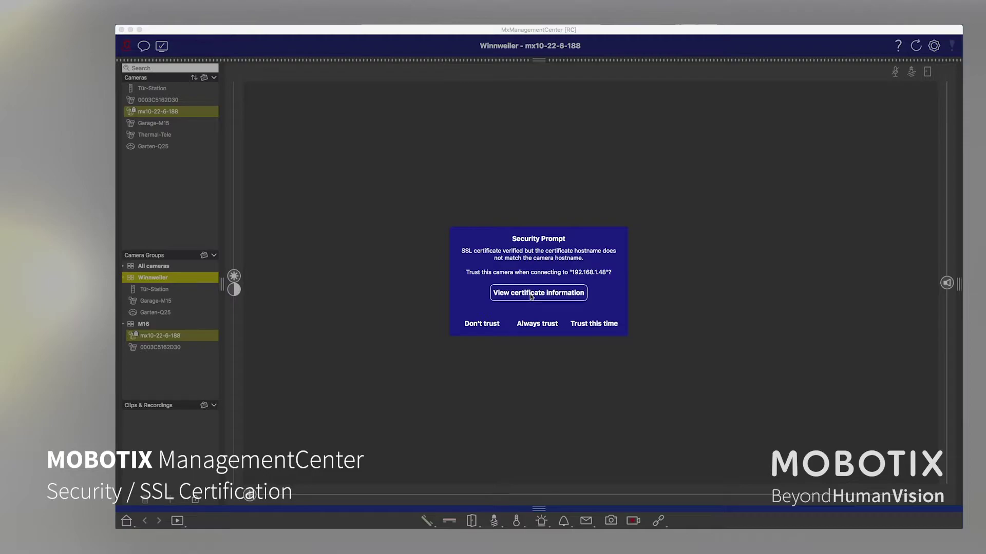
# Review mx10-22-6-188's certificate details: issued by MX-ProduktionSubCA-1, valid until 2036.
pyautogui.click(531, 297)
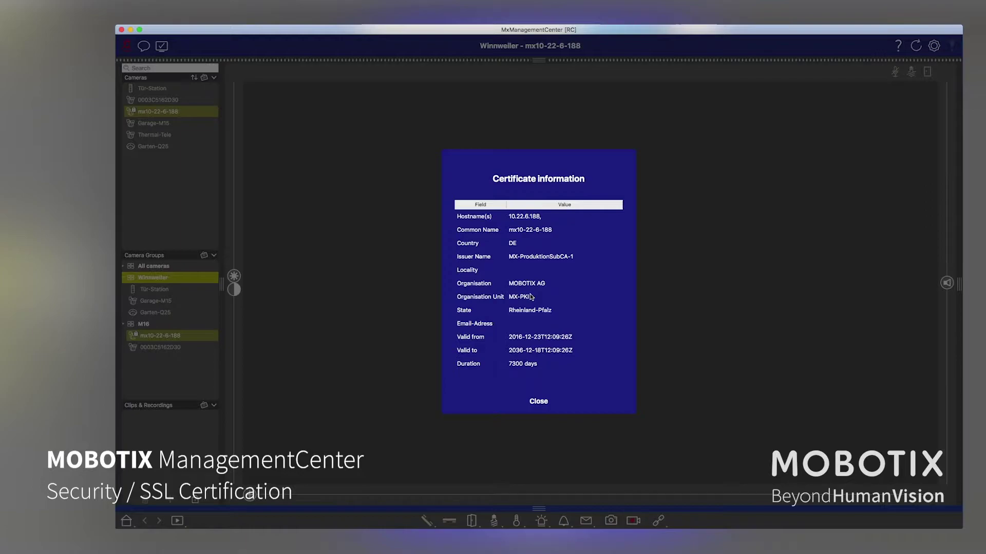
pyautogui.click(509, 219)
# Trust camera mx10-22-6-188 for this session only and switch to the Wizards & Tools view.
pyautogui.click(534, 402)
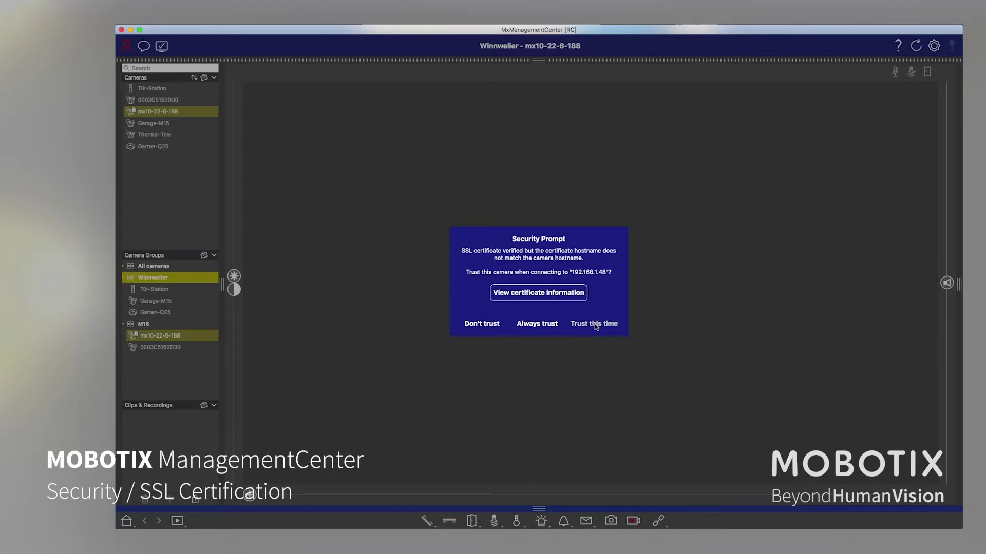
pyautogui.click(594, 324)
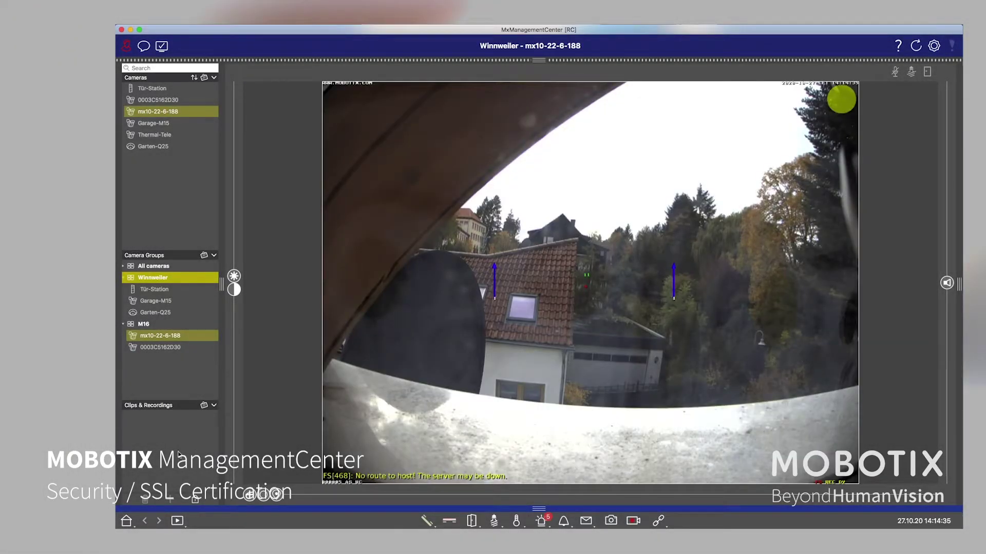
pyautogui.click(177, 522)
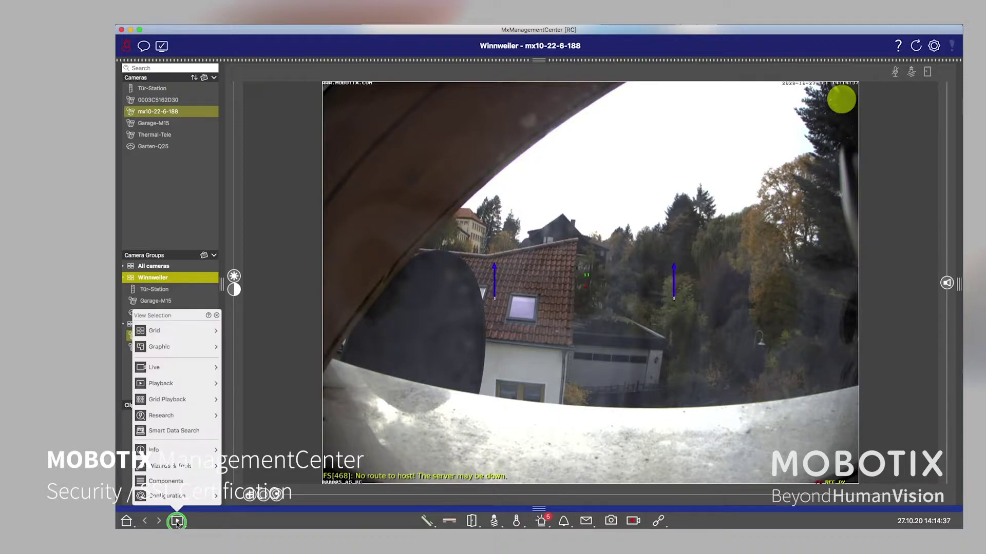
pyautogui.click(169, 467)
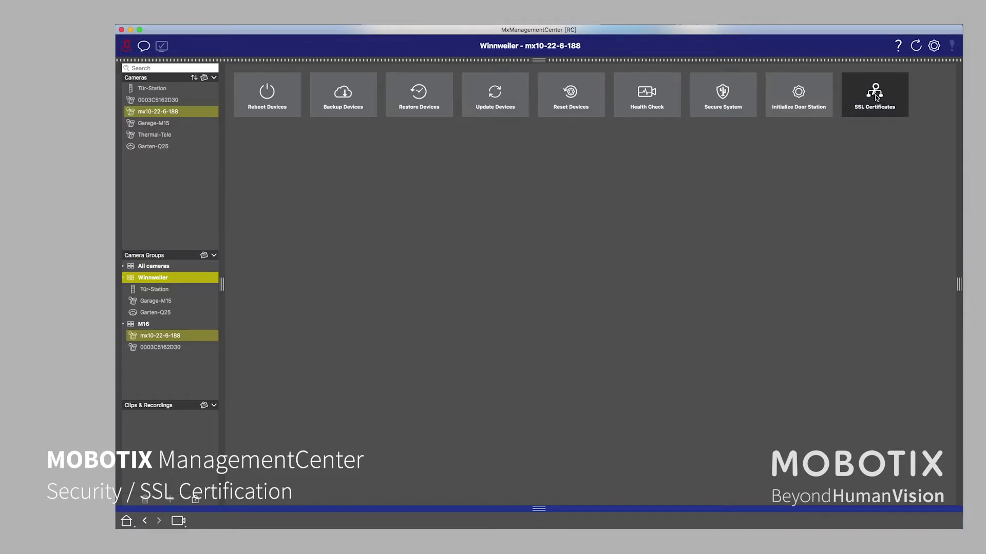
pyautogui.click(876, 96)
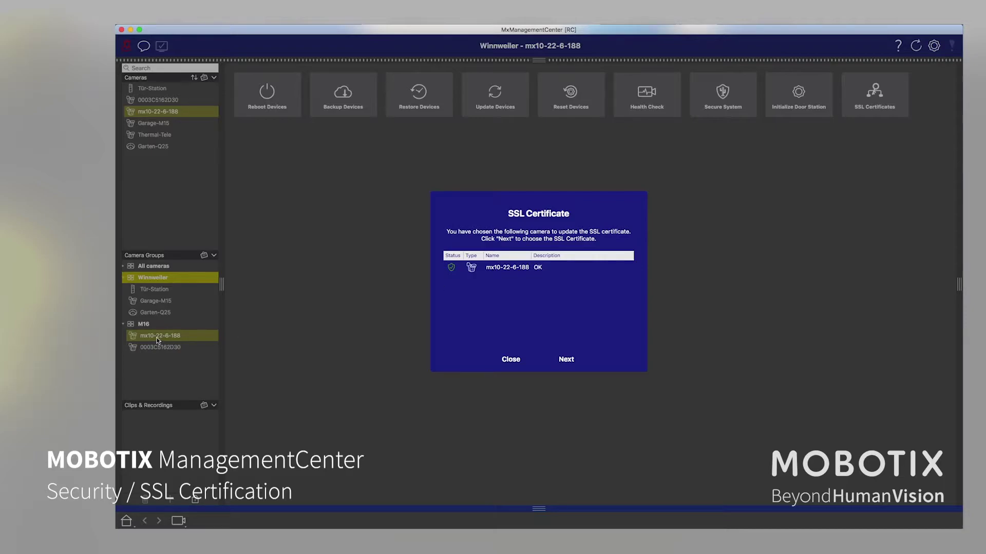
pyautogui.click(511, 359)
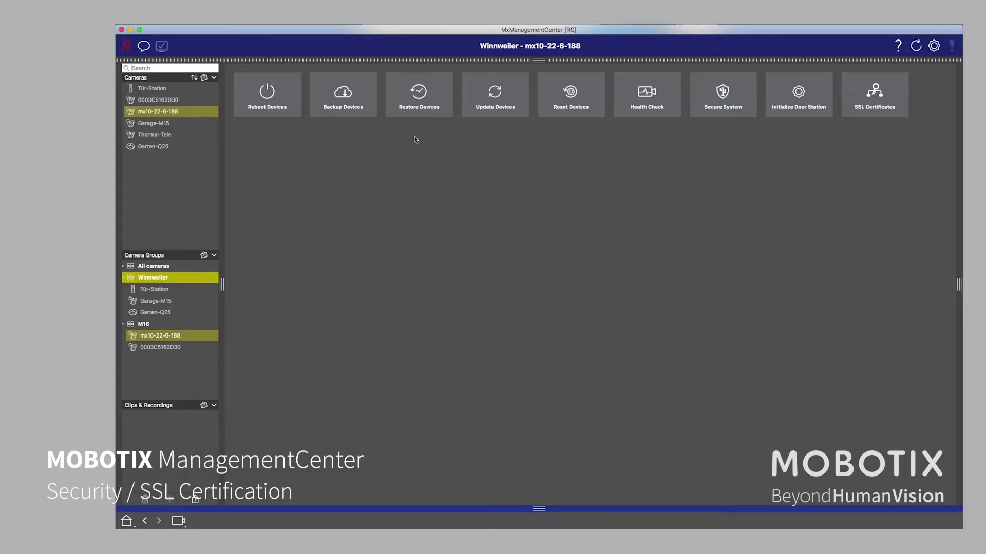
pyautogui.moveTo(181, 301)
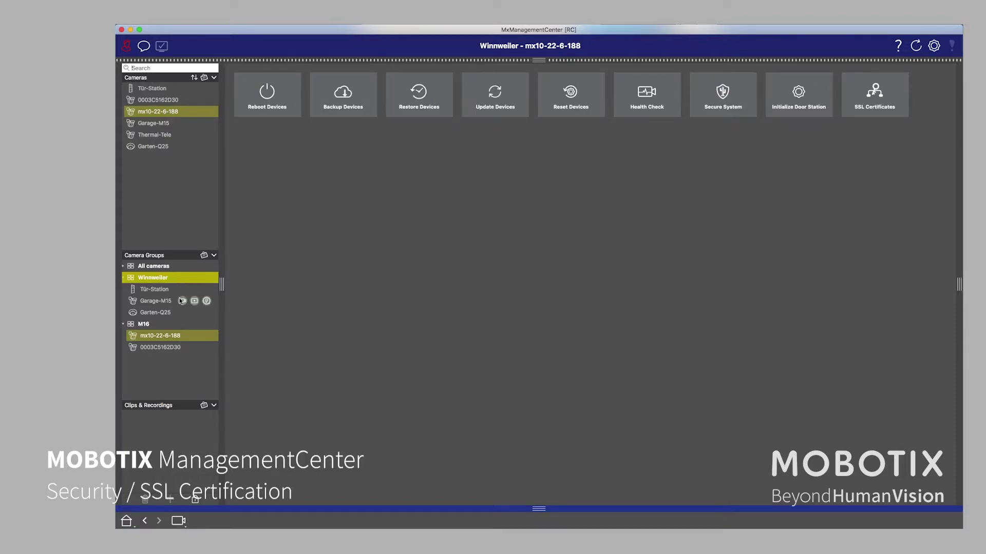
# Select the M16 group, inspect its camera's certificate, and trust 192.168.1.43 this time.
pyautogui.click(141, 326)
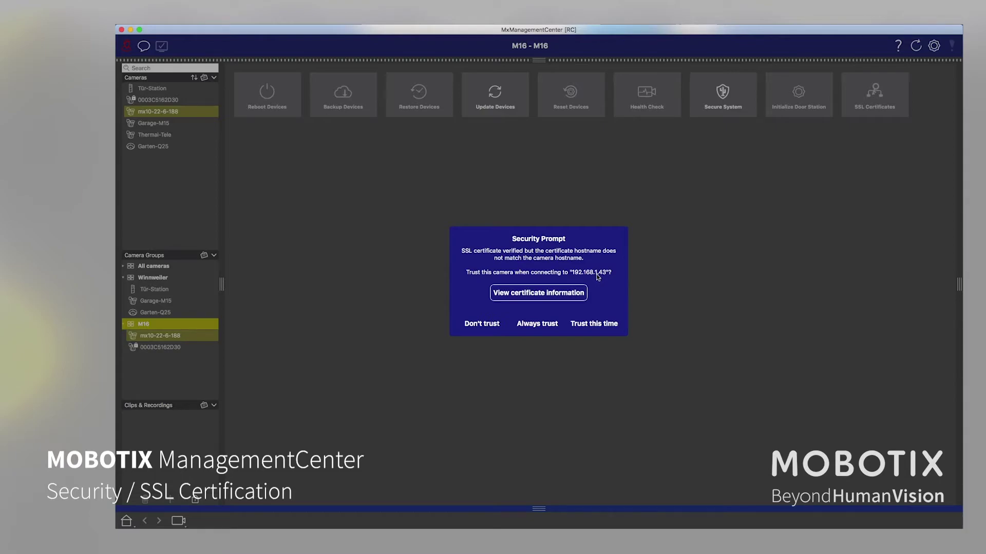
pyautogui.click(568, 294)
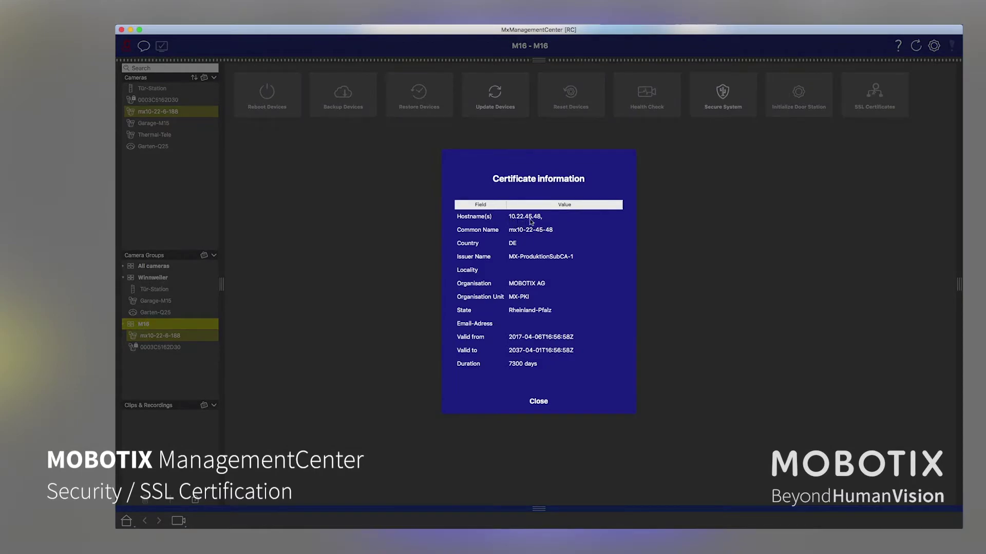
pyautogui.click(539, 403)
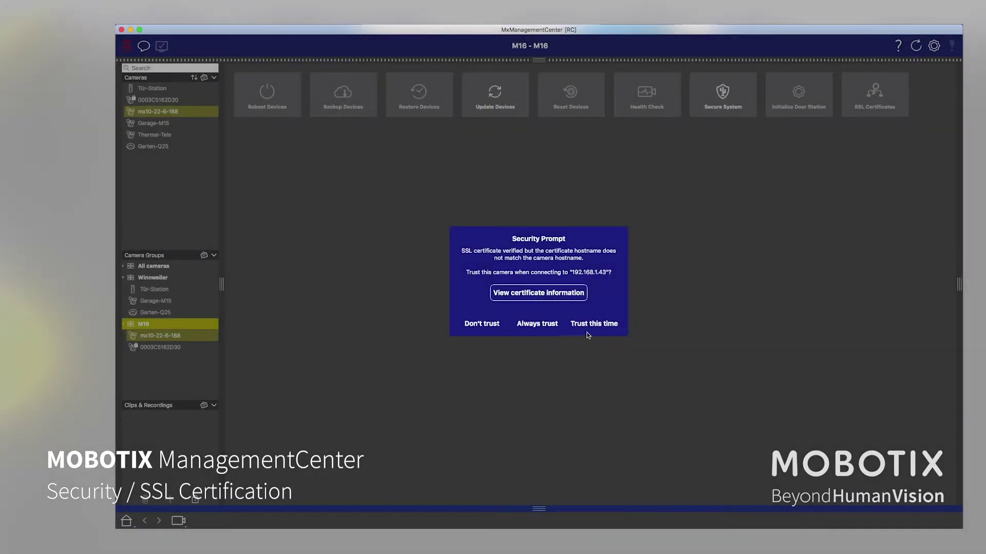
pyautogui.click(584, 324)
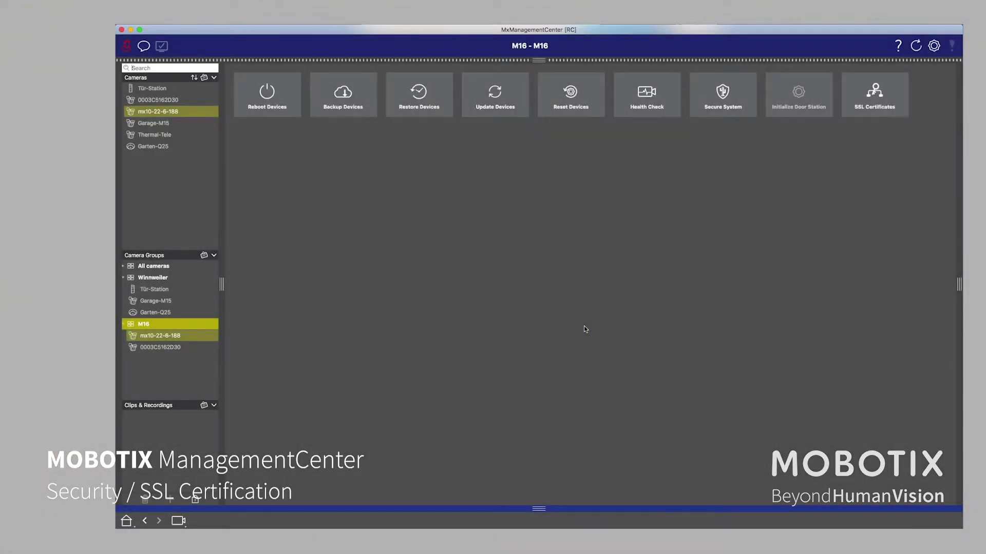
# Launch the SSL Certificates wizard for group M16 and continue with both listed cameras.
pyautogui.click(873, 100)
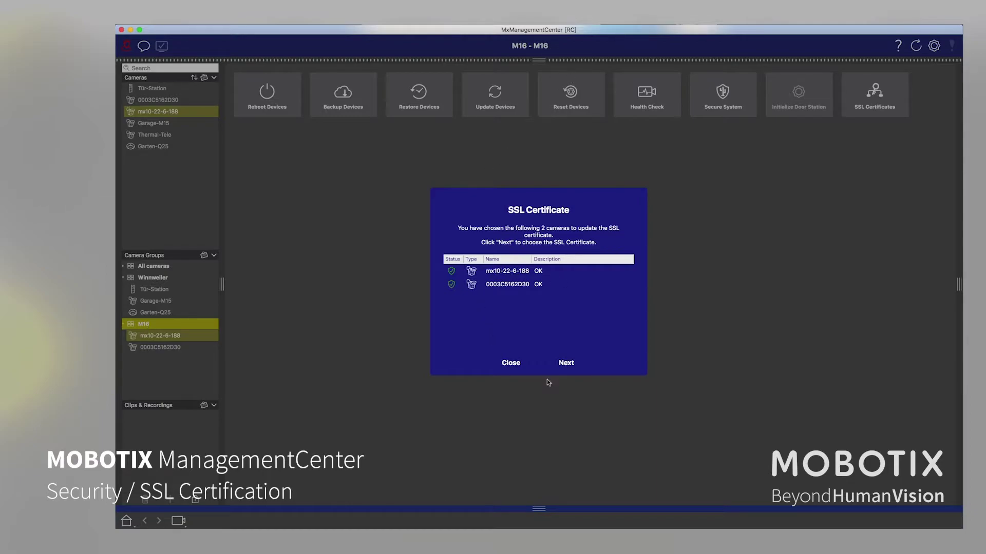
pyautogui.click(572, 366)
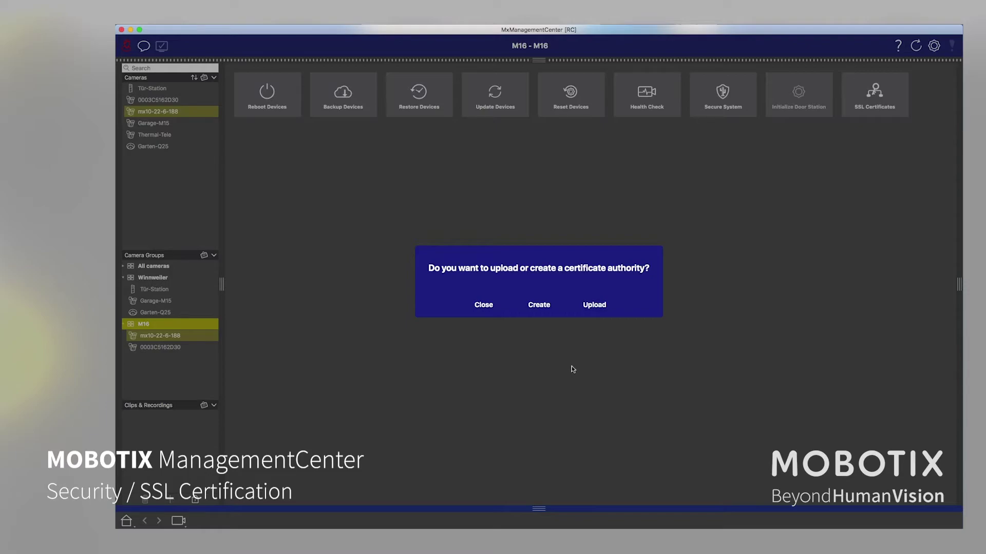
# Create a new private key named Steuerwald-Gmbh protected by a confirmed password, and save it.
pyautogui.click(544, 309)
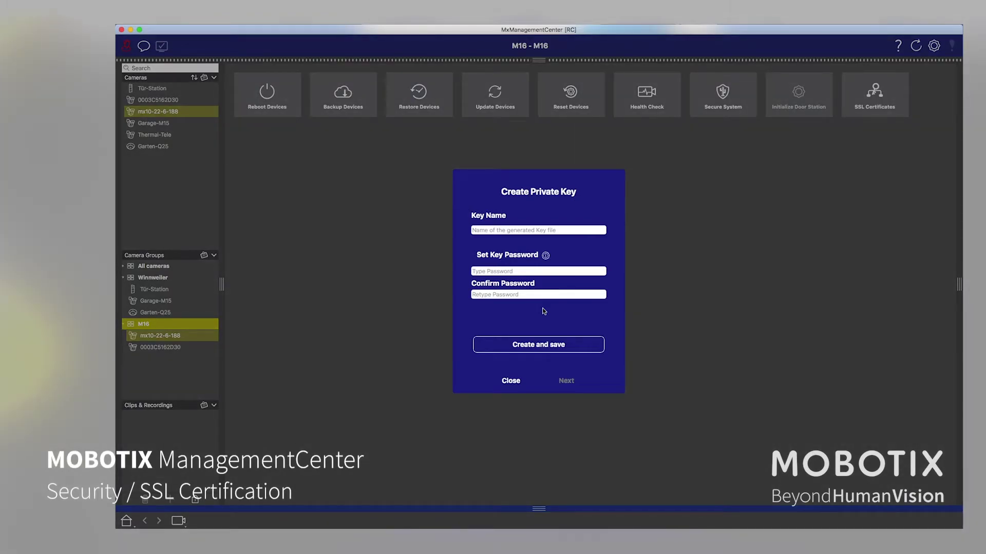
pyautogui.click(512, 229)
pyautogui.write('Steuerwald-Gmbh')
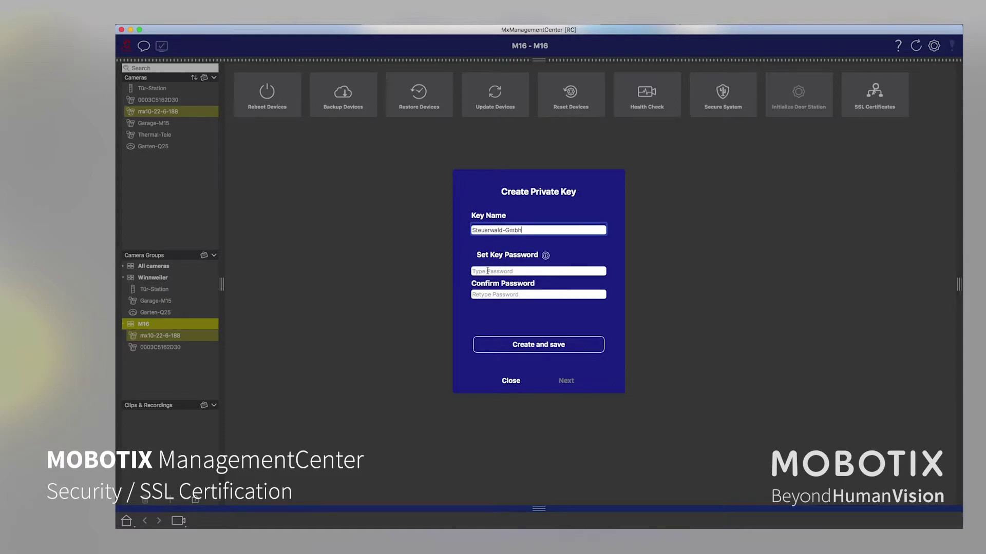
pyautogui.click(488, 271)
pyautogui.write('•••••••••')
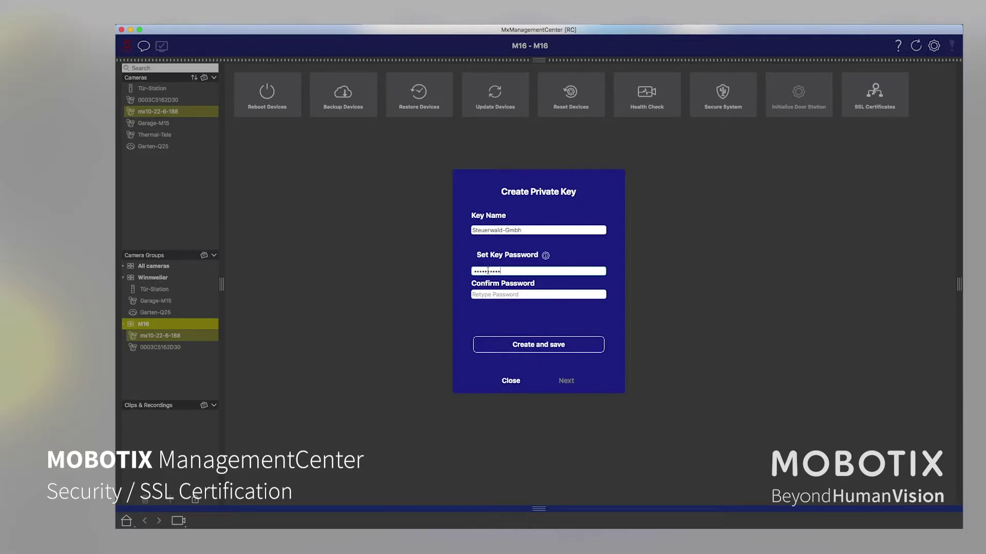
pyautogui.click(486, 295)
pyautogui.write('•')
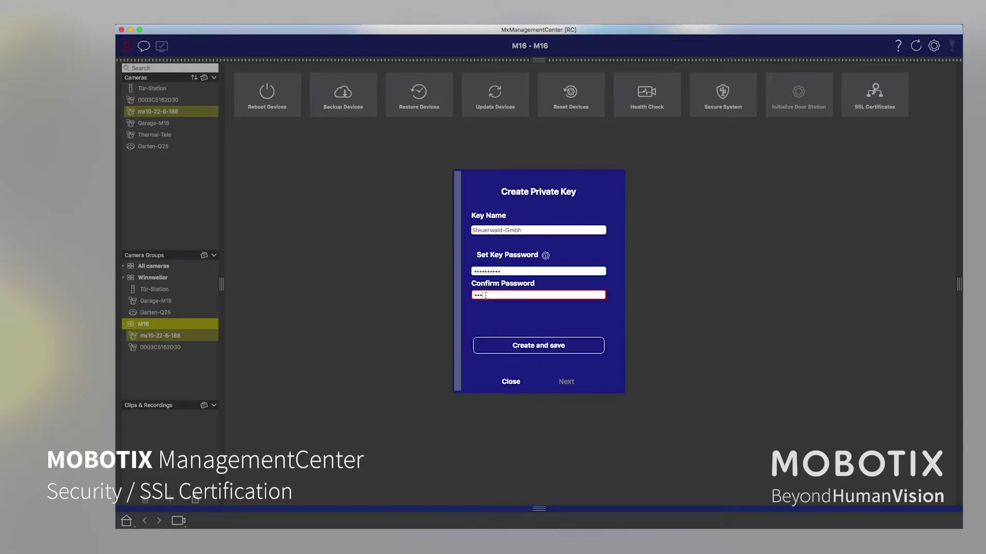
pyautogui.write('•••••')
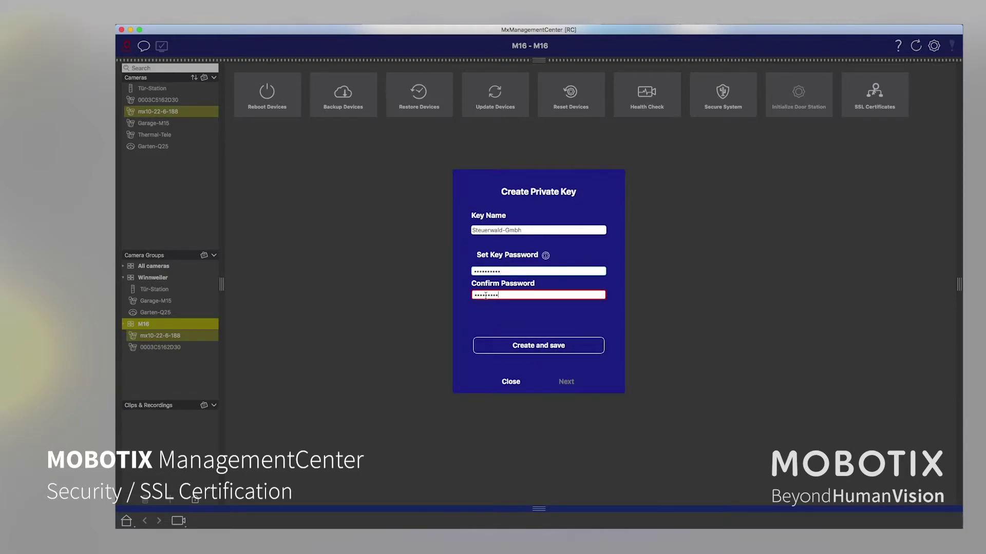
pyautogui.write('••')
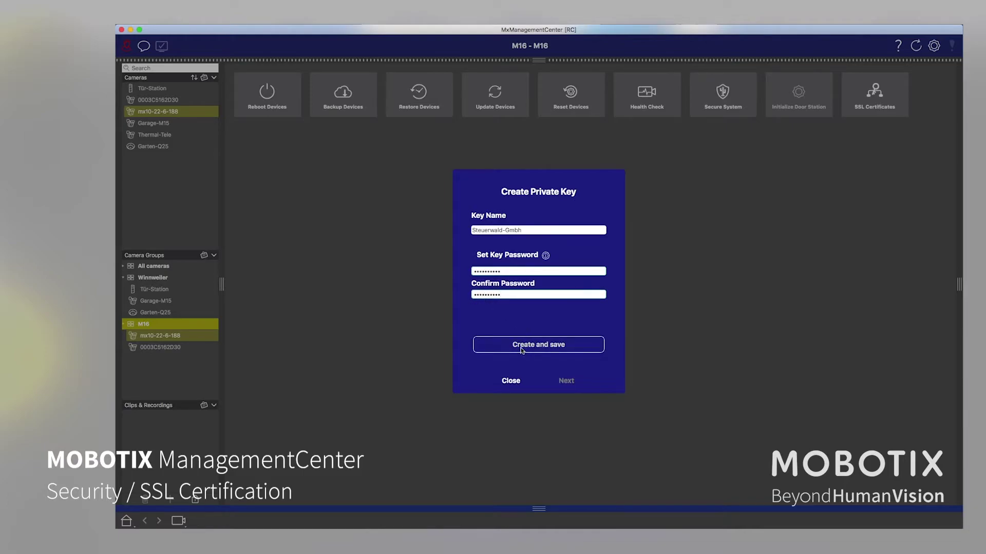
pyautogui.click(522, 345)
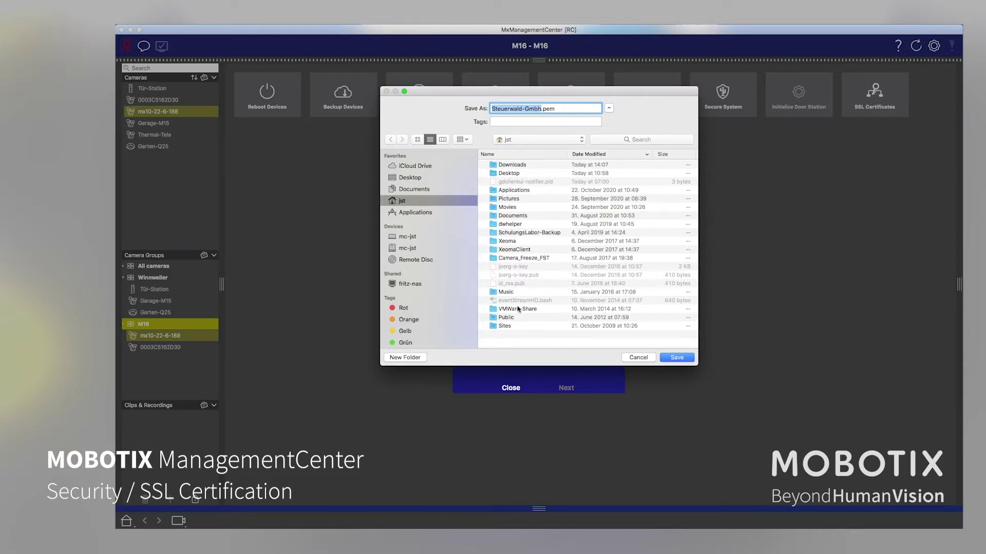
# Save the private key to the Desktop as Steuerwald-Gmbh1.pem rather than overwriting the existing file.
pyautogui.click(410, 178)
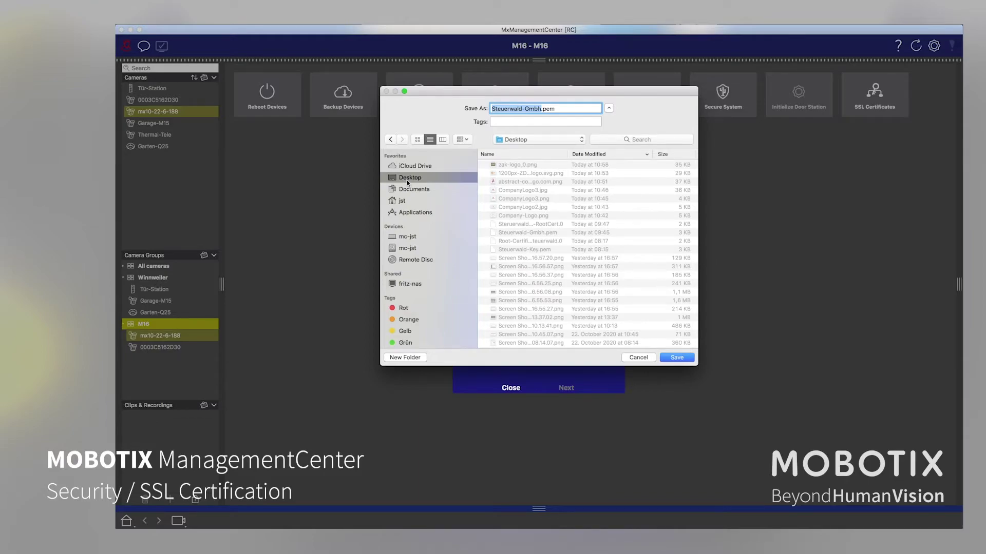
pyautogui.click(674, 358)
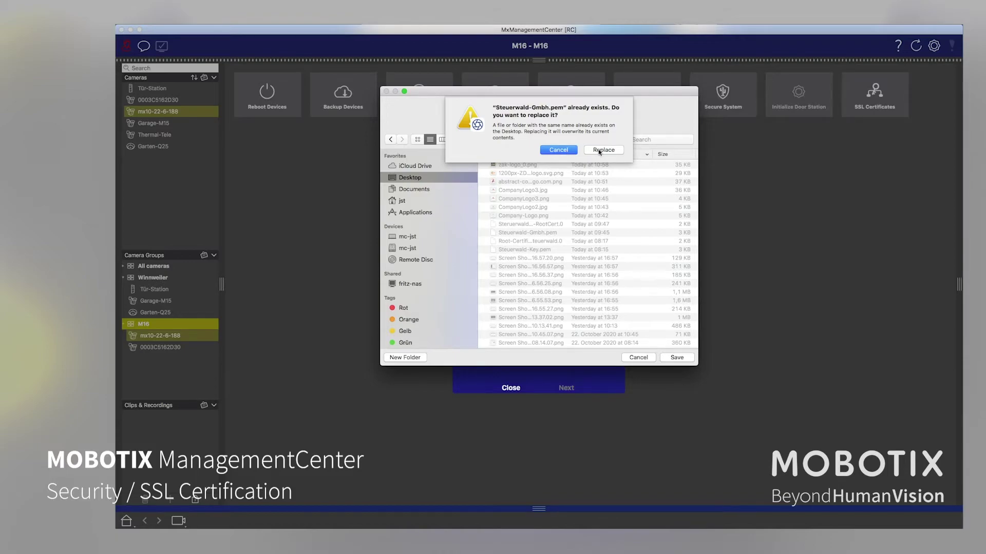
pyautogui.click(563, 149)
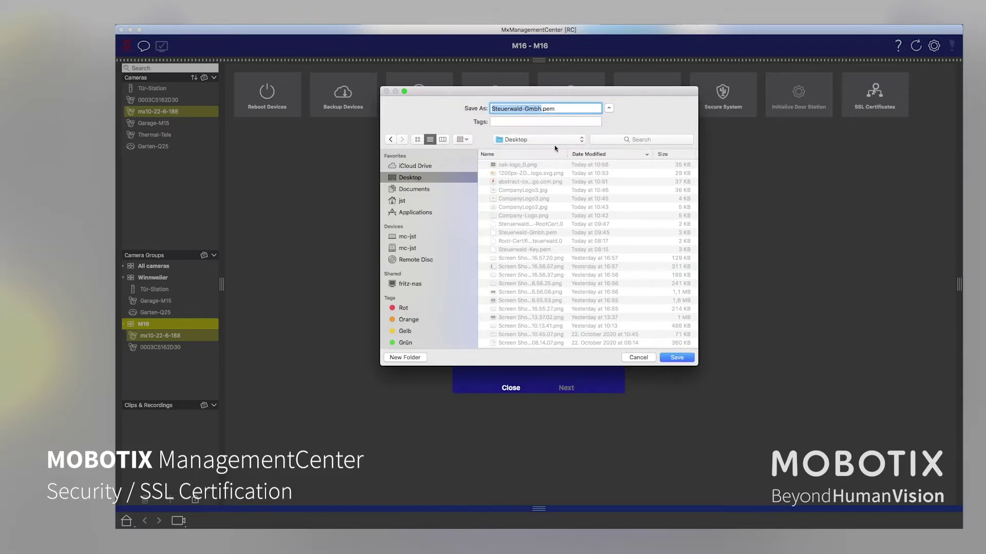
pyautogui.press('Right')
pyautogui.write('1')
pyautogui.click(683, 356)
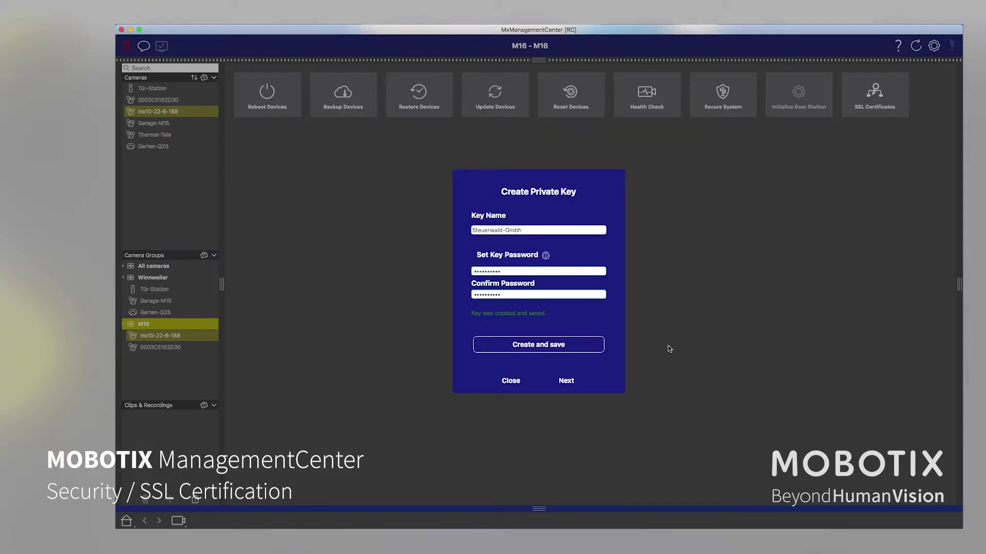
# Enter Steuerwald-Gmbh as the new certificate authority's common name.
pyautogui.click(567, 381)
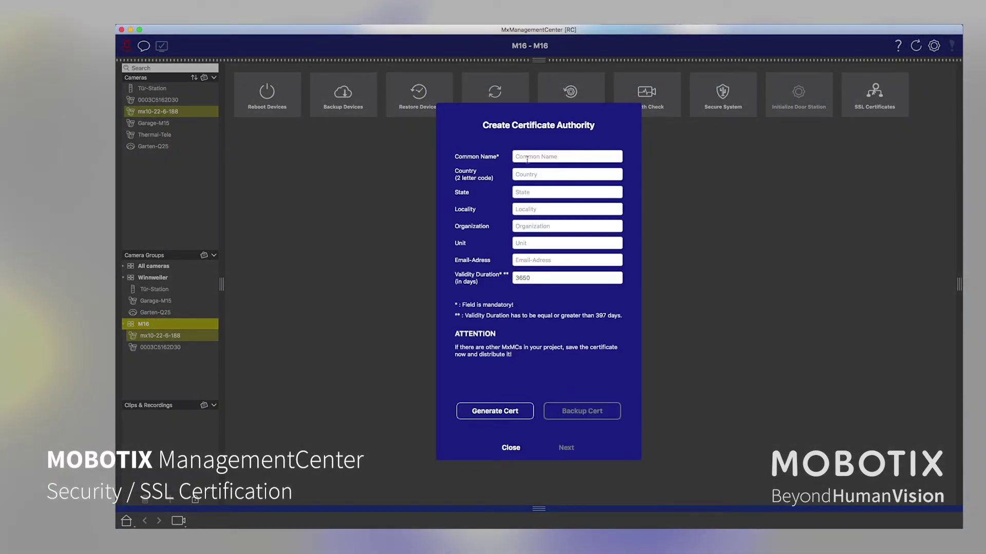
pyautogui.click(520, 157)
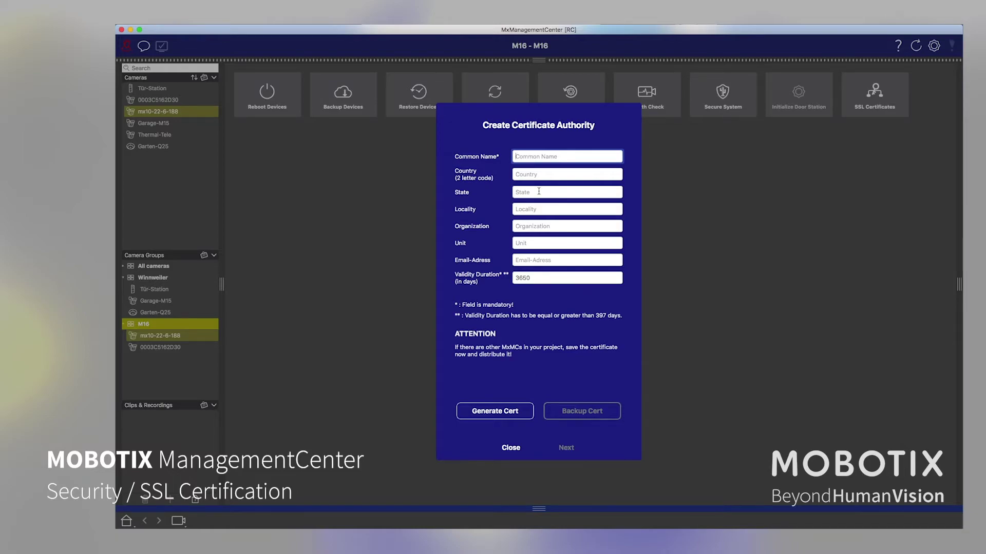
pyautogui.write('steuerwald-Gmbh')
pyautogui.press('Left')
pyautogui.press('Left')
pyautogui.press('Left')
pyautogui.press('Left')
pyautogui.press('BackSpace')
pyautogui.write('S')
# Fill in country DE, state Rheinland Pfalz, organization Steuerwald-Gmbh, the contact e-mail, keeping 3650-day validity.
pyautogui.click(539, 174)
pyautogui.write('DE')
pyautogui.click(527, 193)
pyautogui.write('Rhein')
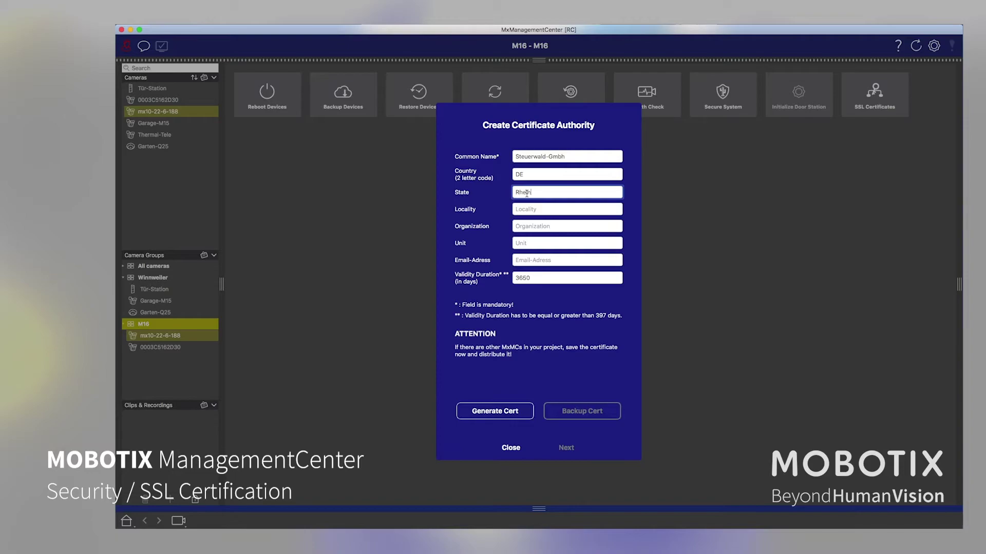
pyautogui.write('land Pfaz')
pyautogui.write('lz')
pyautogui.click(526, 225)
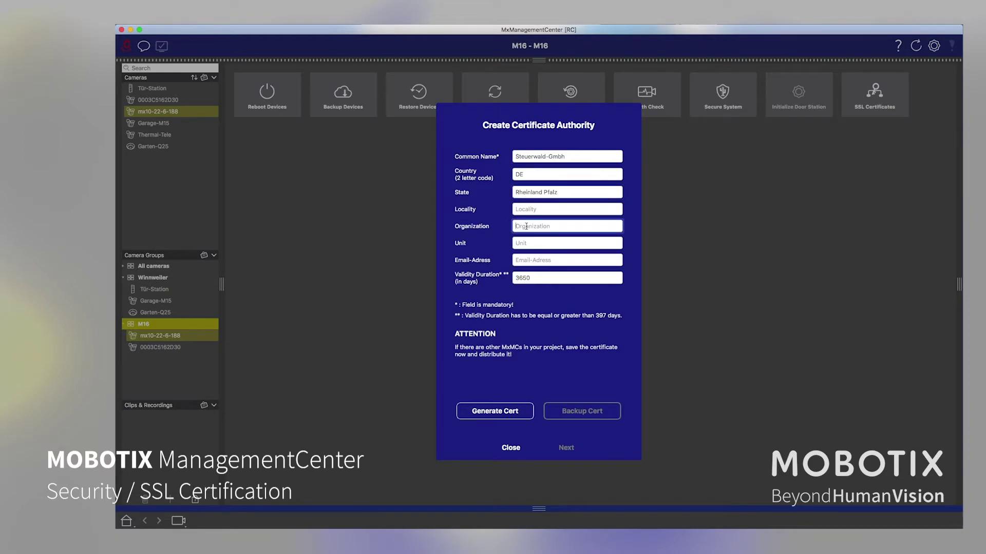
pyautogui.write('Steuerwald-Gmbh')
pyautogui.click(529, 262)
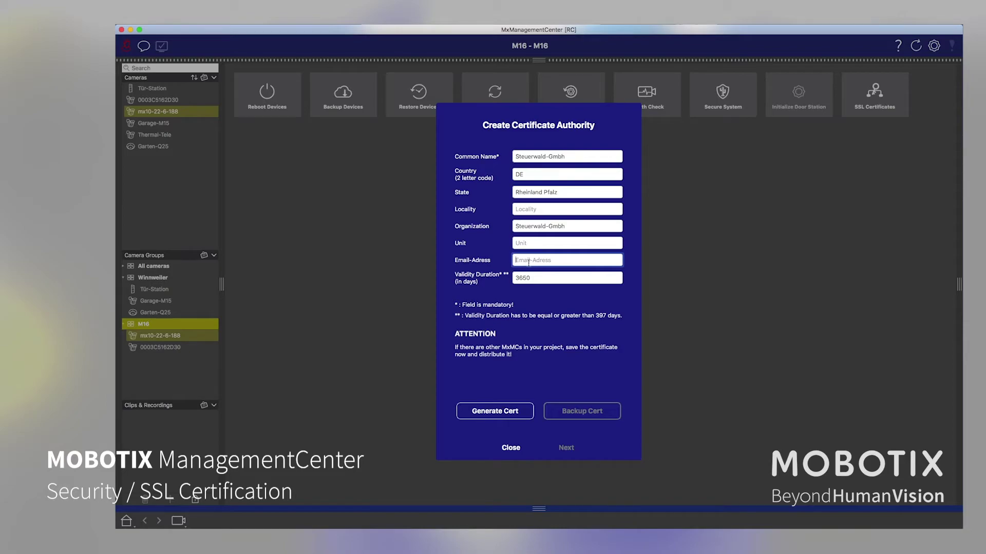
pyautogui.press('Tab')
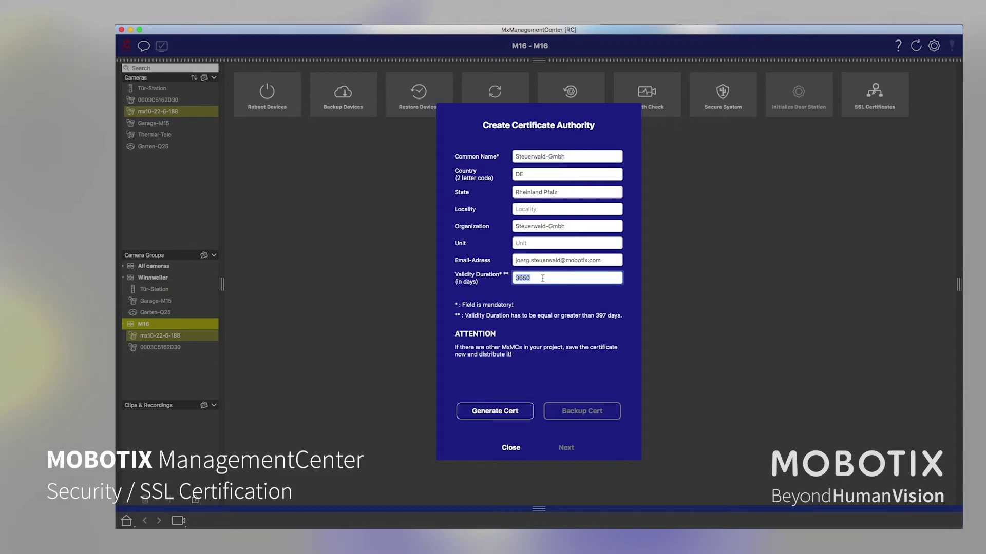
# Generate the certificate authority and back it up to the Desktop as Steuerwald-rootCert.
pyautogui.click(493, 412)
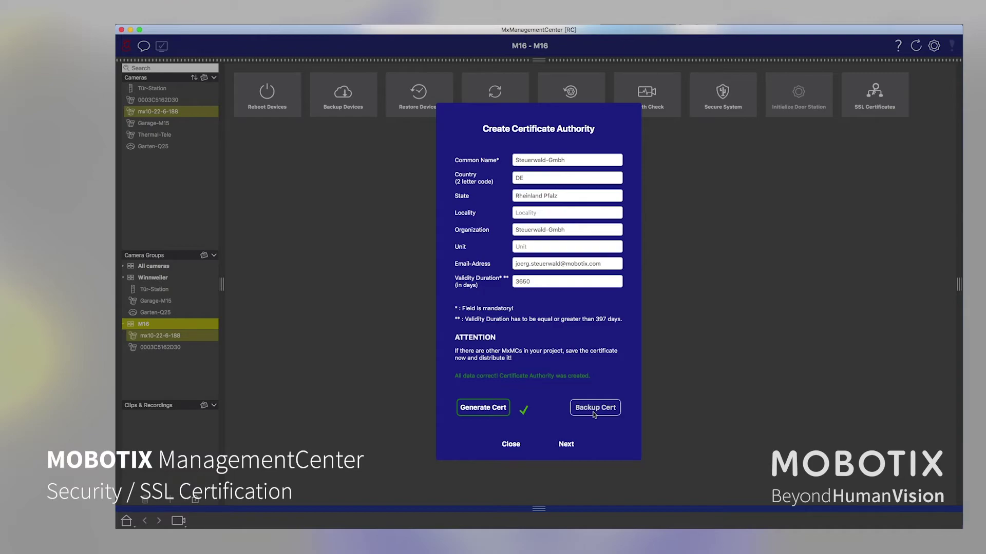
pyautogui.click(594, 409)
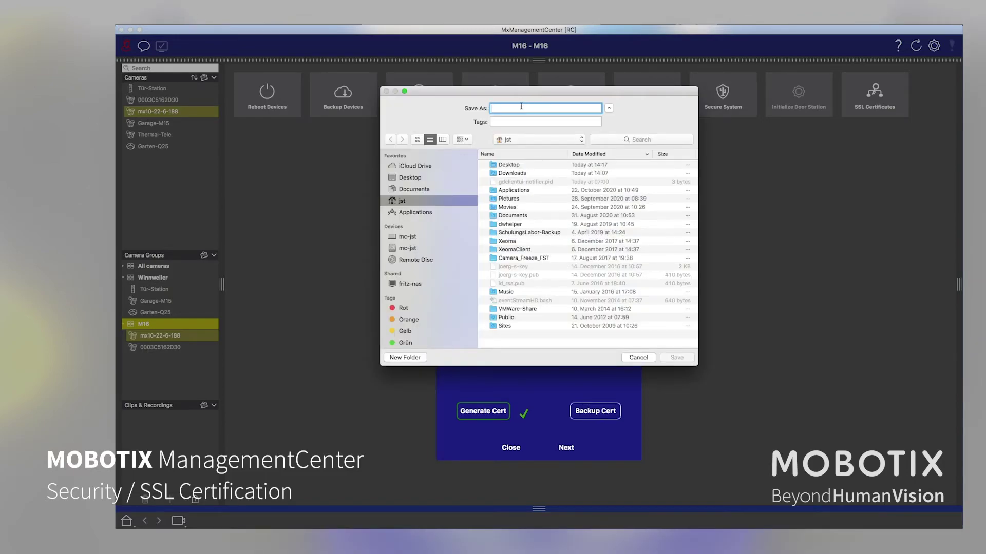
pyautogui.write('Steuerwald-rootCert')
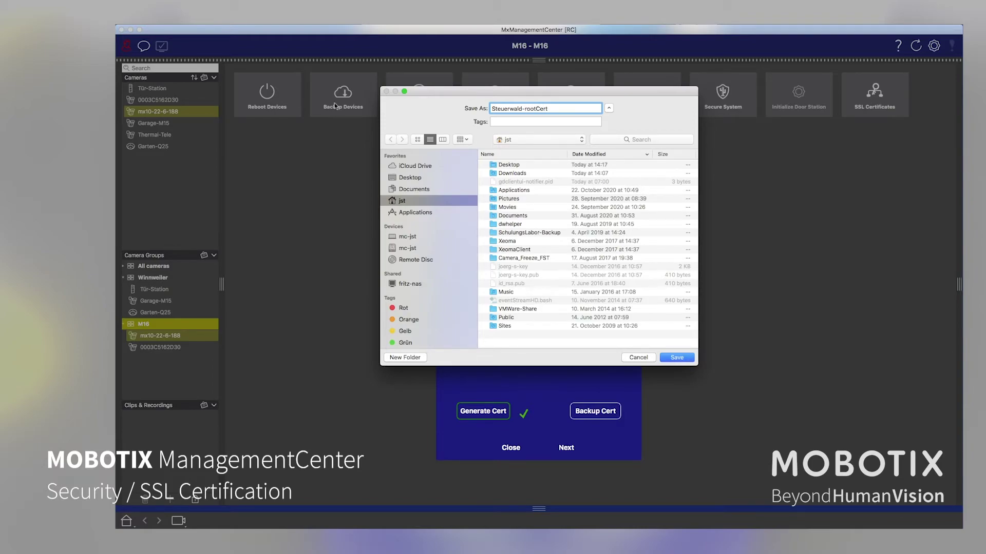
pyautogui.click(406, 178)
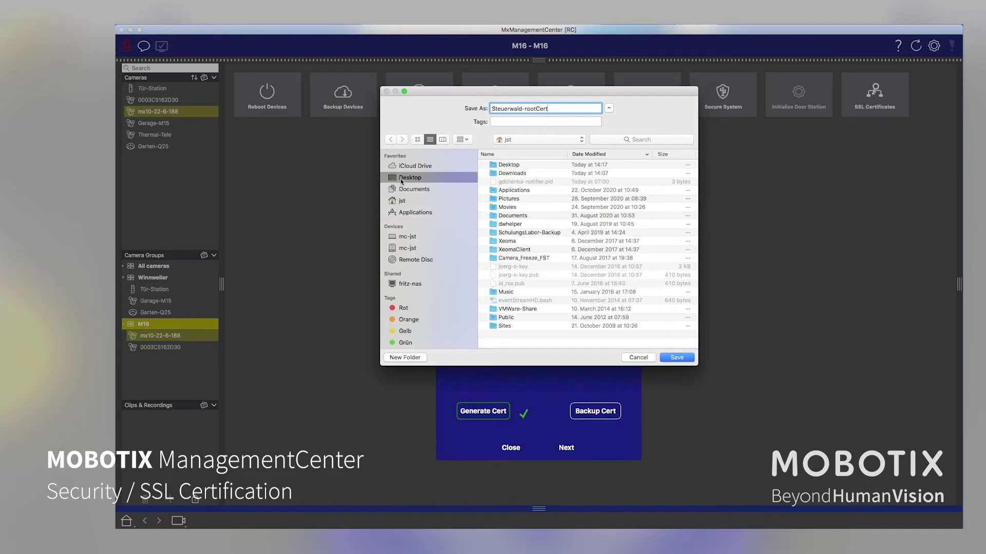
pyautogui.click(685, 359)
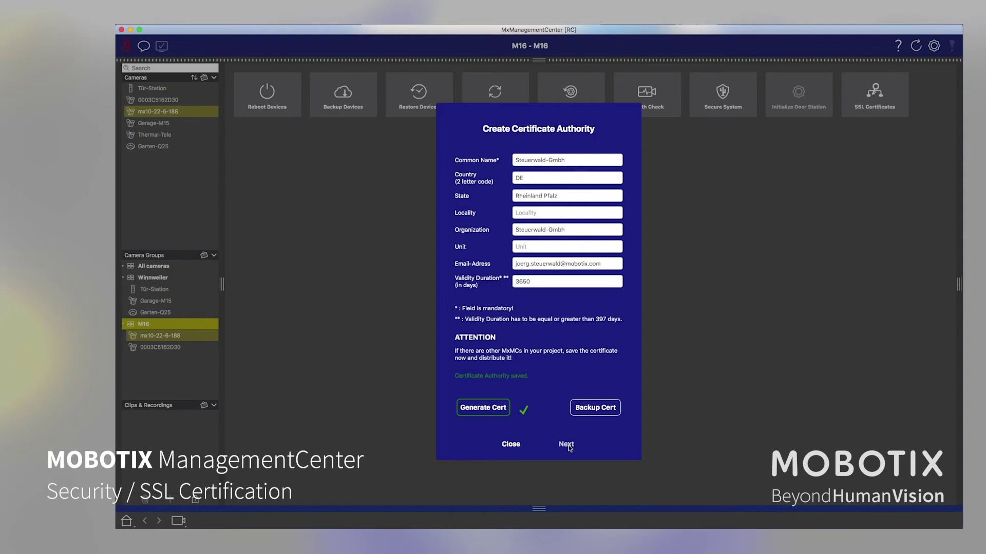
# Enter the private key password, verify the data, and upload the certificate authority to both M16 cameras.
pyautogui.click(567, 444)
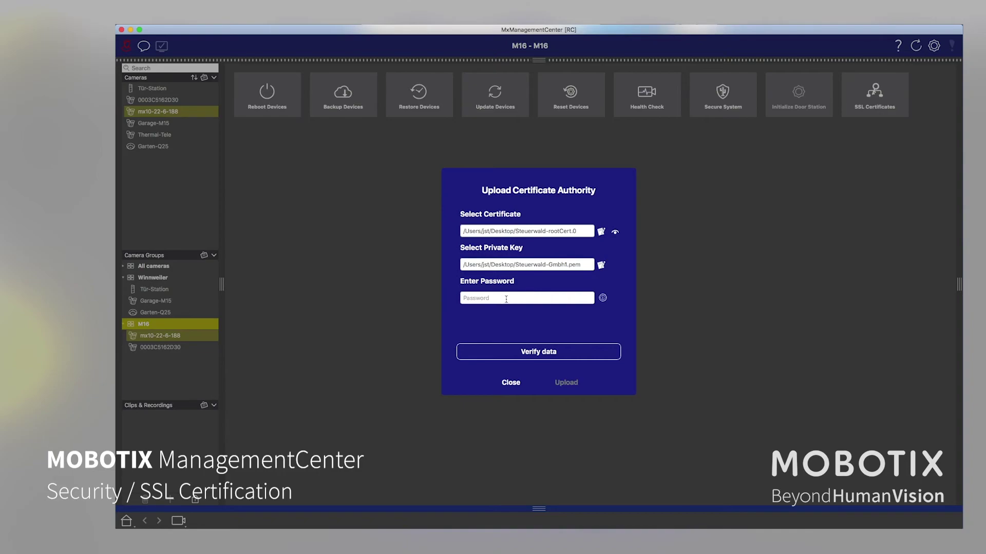
pyautogui.click(476, 298)
pyautogui.write('••')
pyautogui.click(528, 353)
pyautogui.click(565, 383)
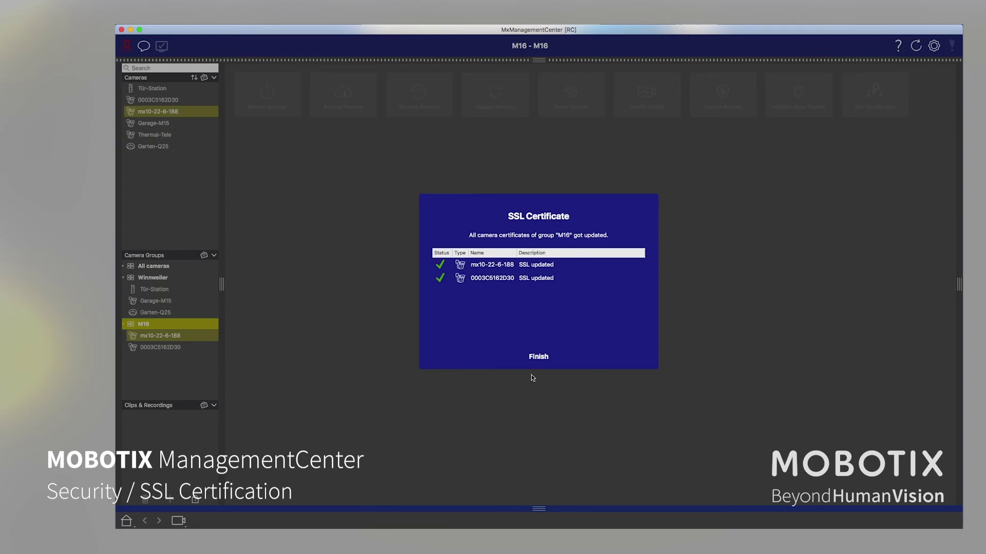
# Finish the SSL Certificate wizard so mx10-22-6-188 and 0003C5162D30 reboot with new certificates.
pyautogui.click(538, 357)
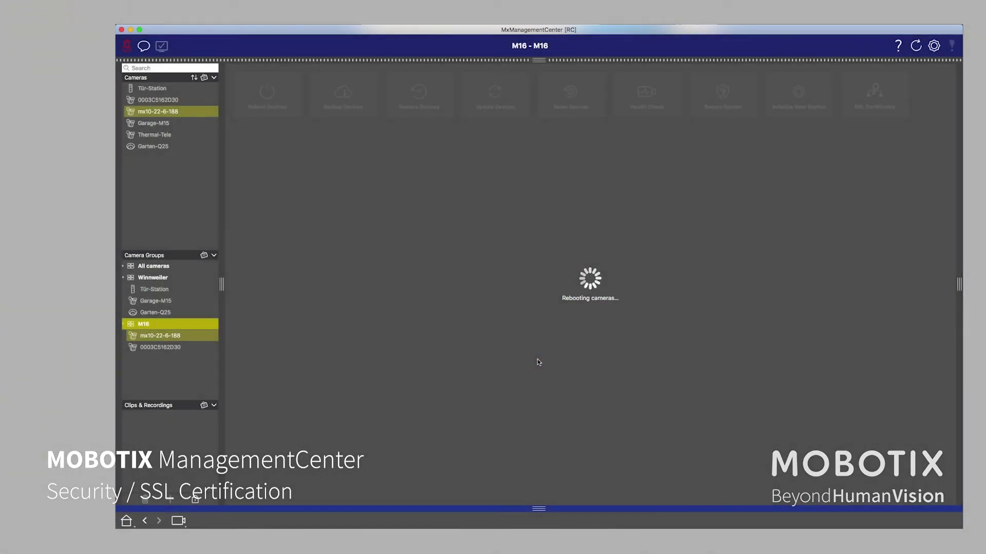